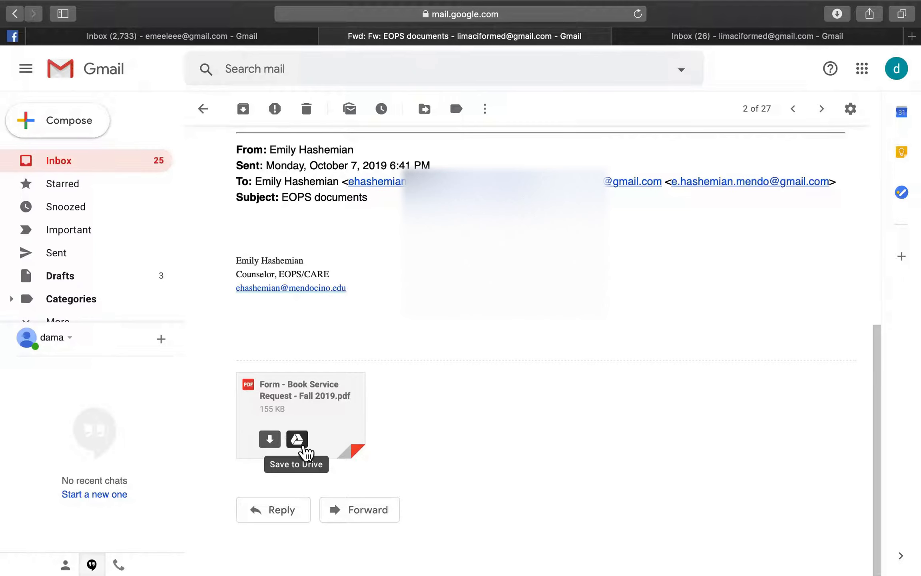
Save the 'Form - Book Service Request - Fall 2019.pdf' attachment to Google Drive and dismiss the notice
left_click(300, 441)
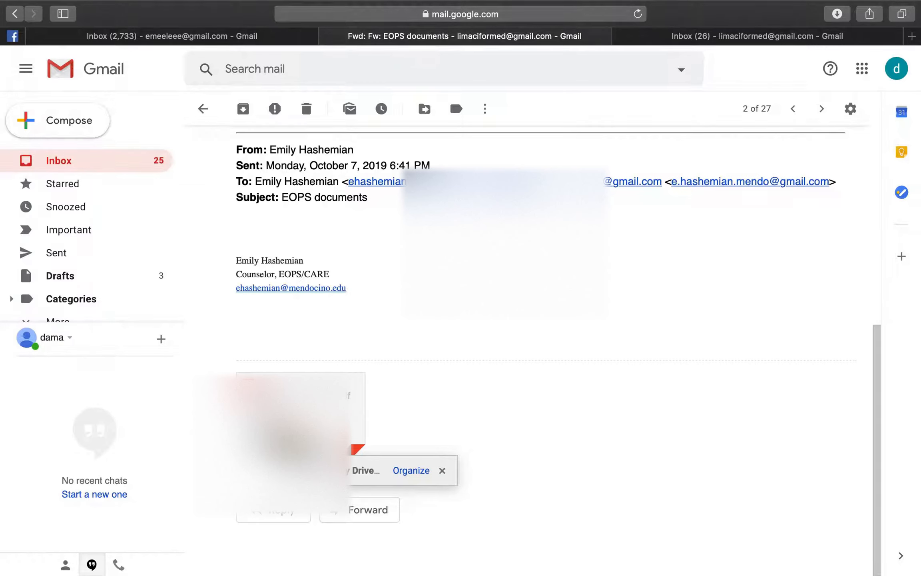
left_click(355, 540)
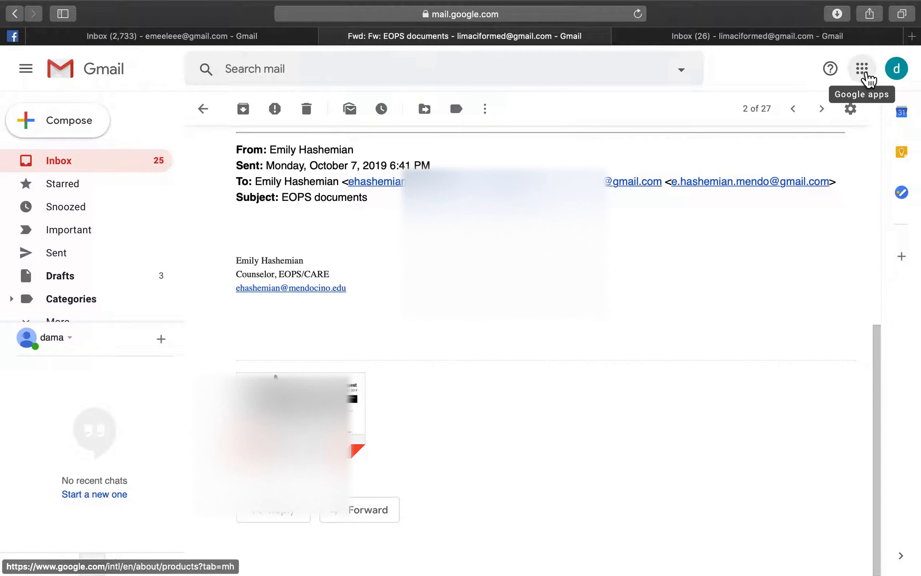
Open Google Drive from the Google apps grid, abandoning a started file upload
left_click(862, 68)
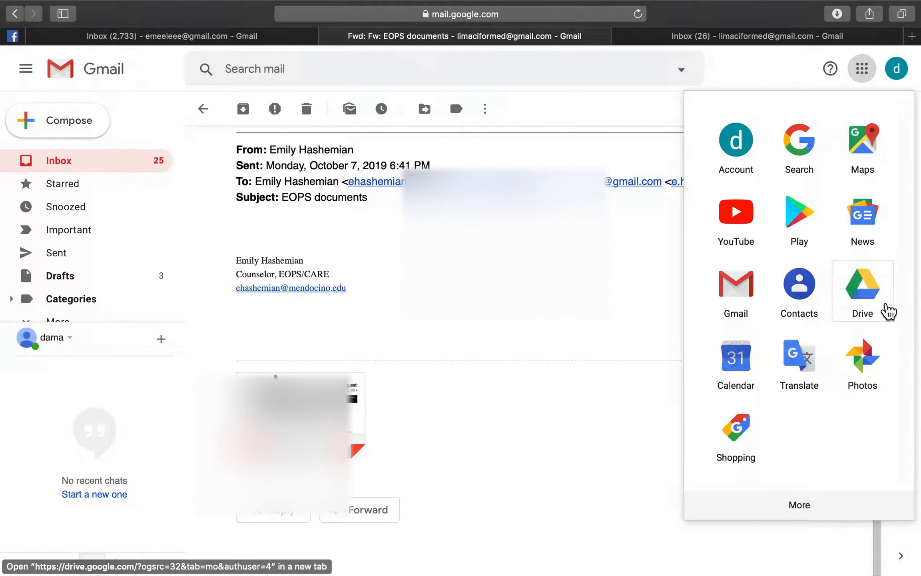
left_click(860, 302)
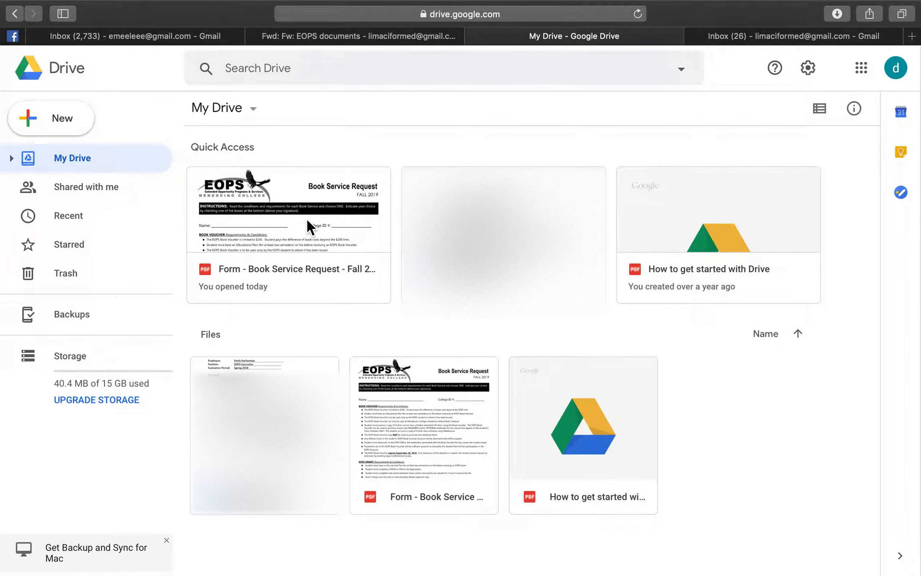
left_click(63, 126)
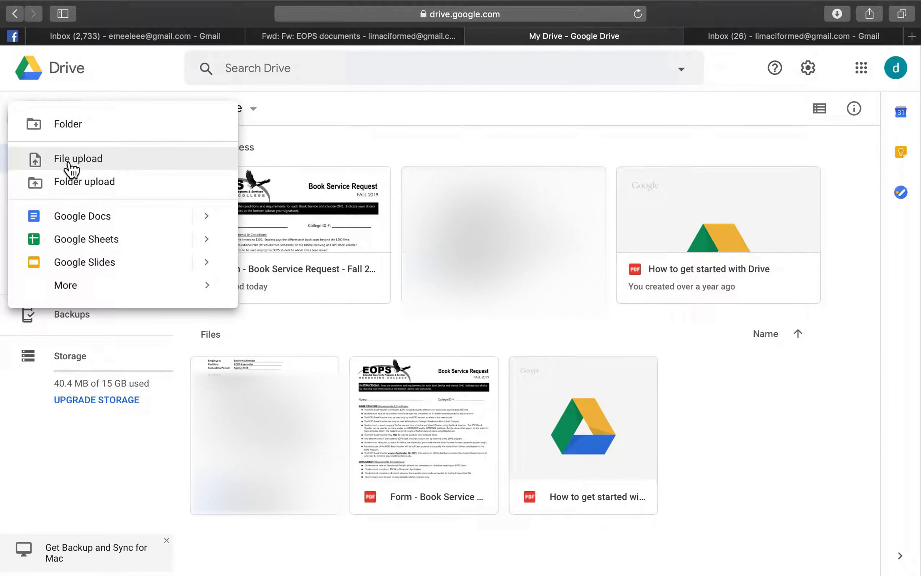
left_click(70, 160)
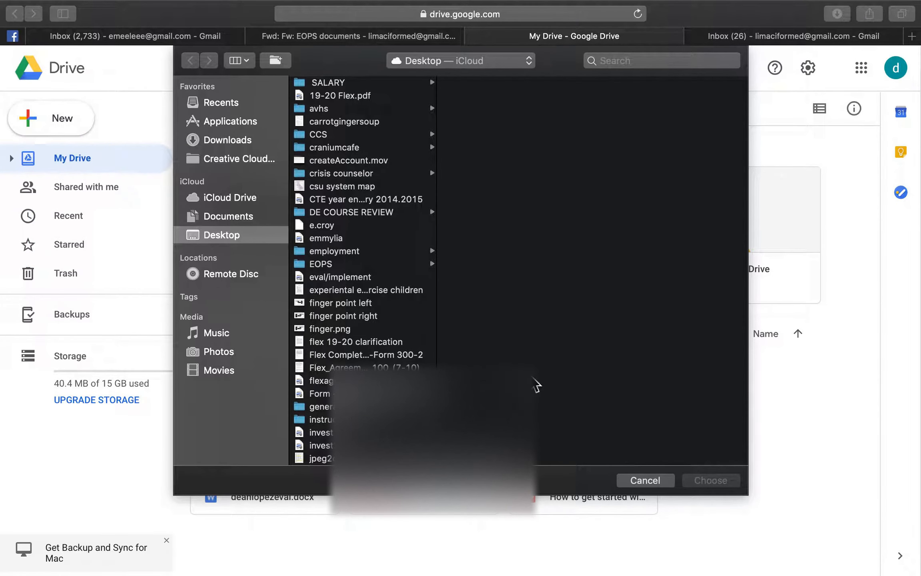
left_click(661, 475)
Open the Book Service Request form from Quick Access with DocHub
left_click(284, 232)
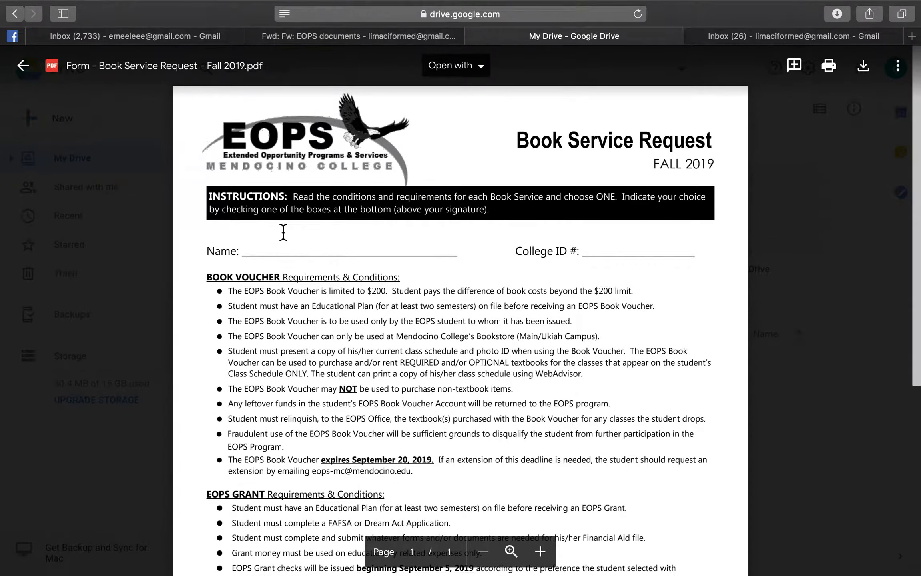
left_click(465, 74)
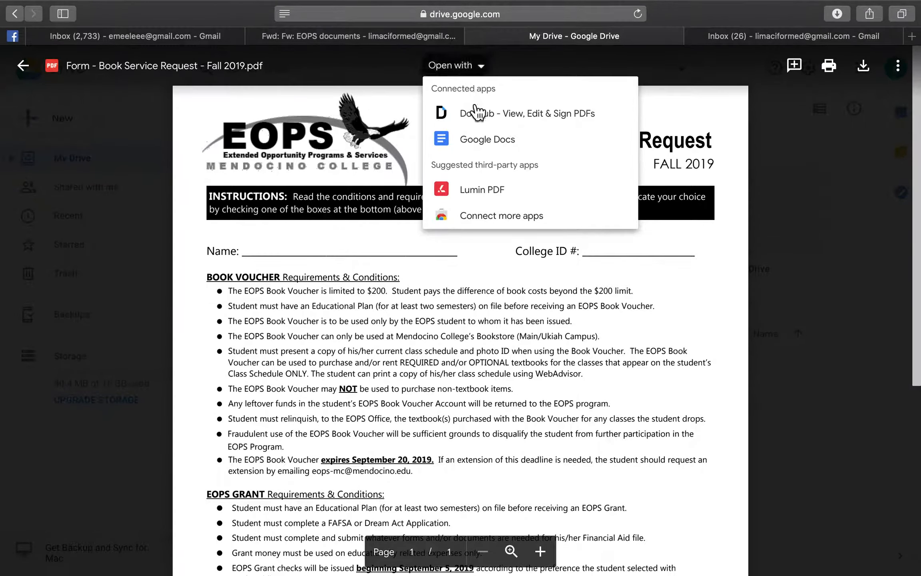
left_click(474, 112)
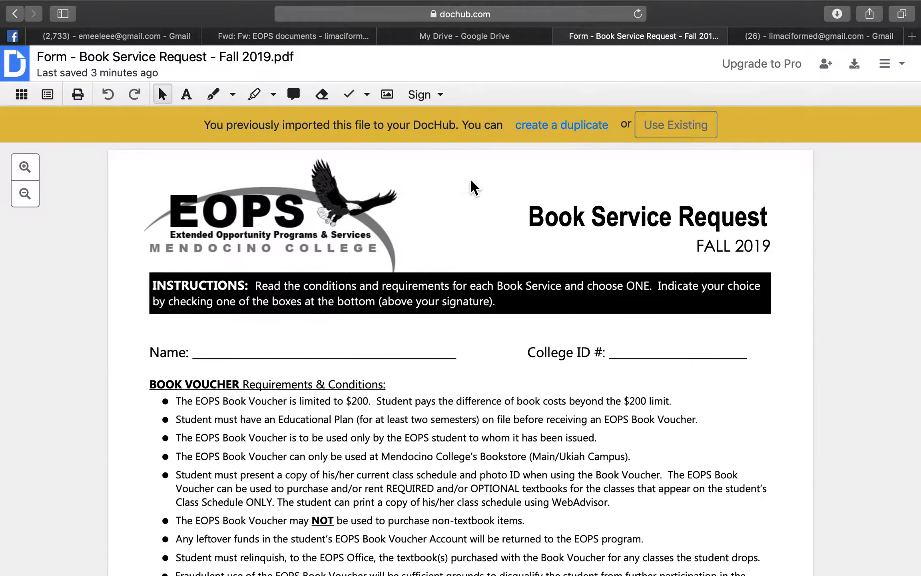
Type the student's first name in a widened text box on the Name line
scroll(472, 210, "down", 7)
scroll(471, 210, "down", 6)
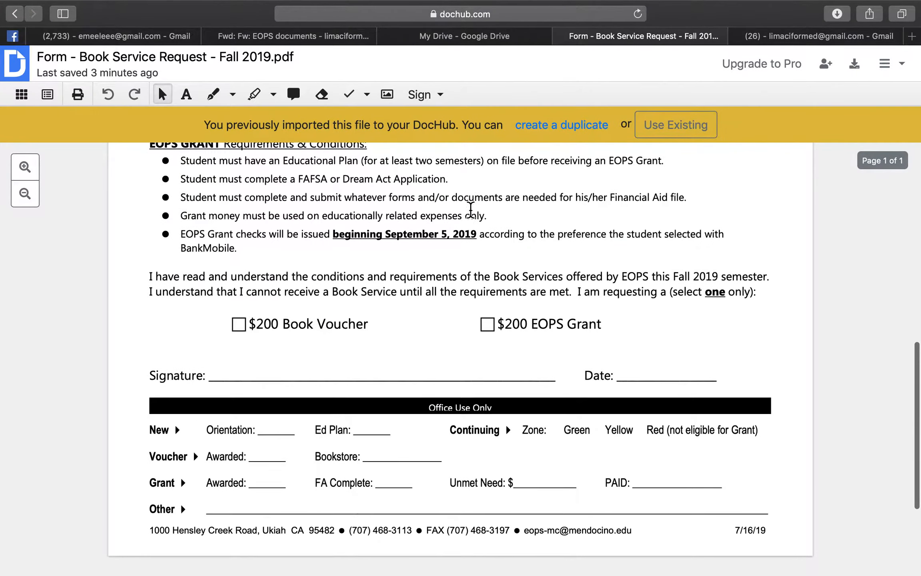
scroll(471, 211, "up", 12)
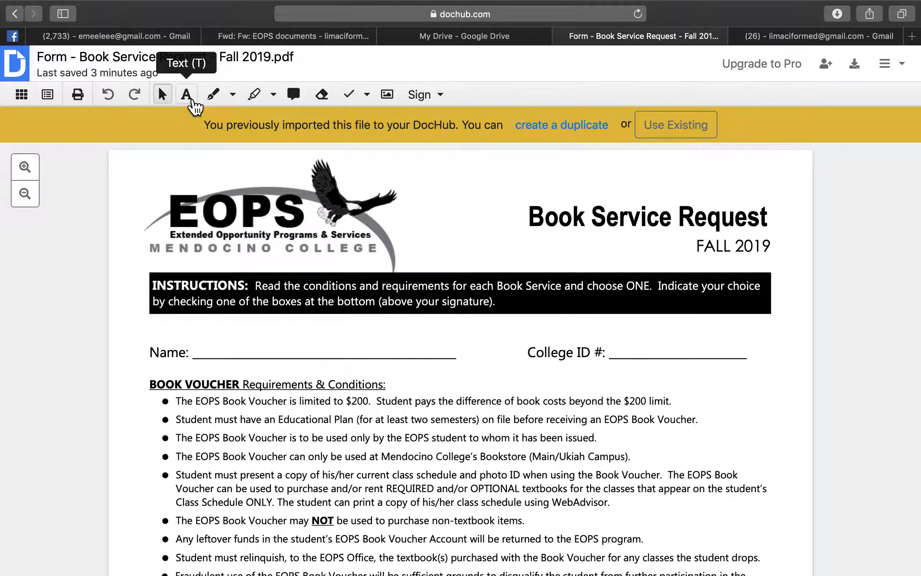
left_click(193, 103)
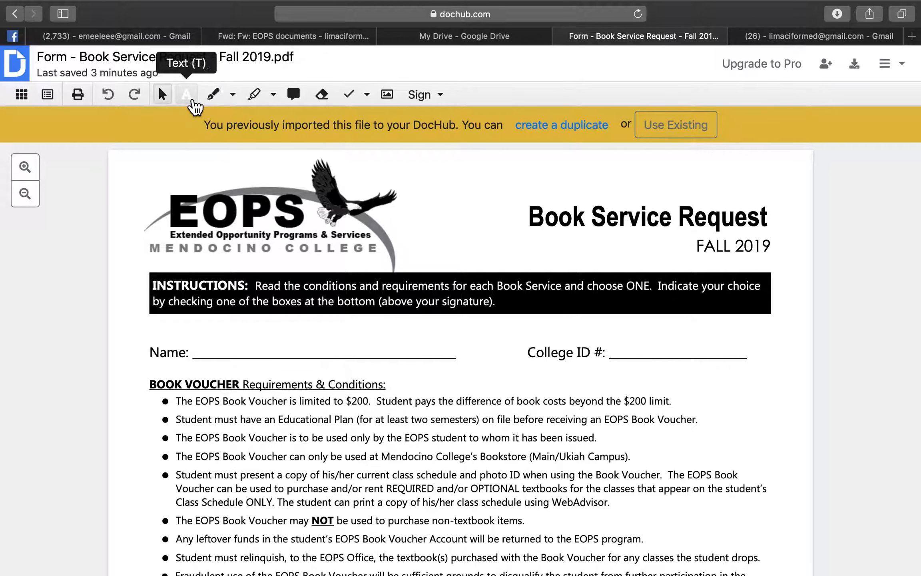
left_click(208, 343)
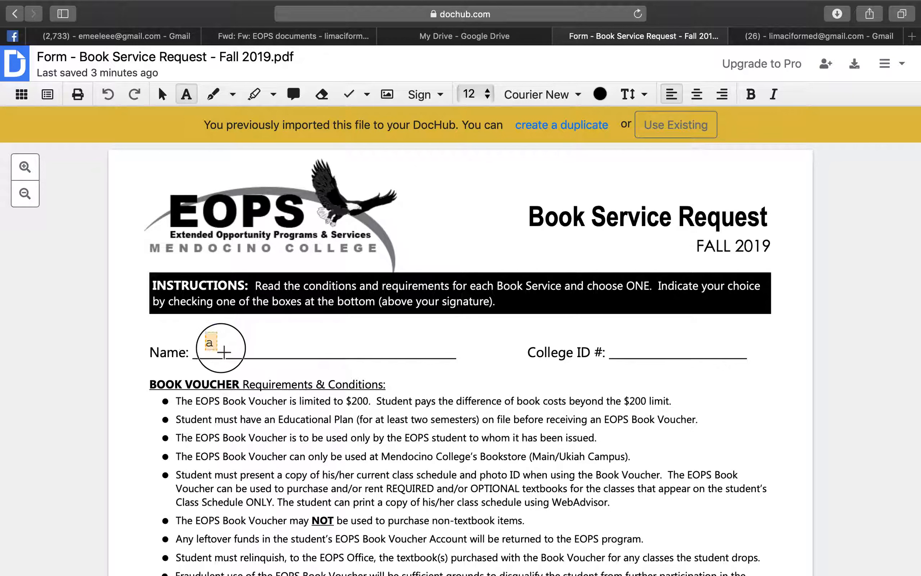
left_click_drag(253, 352, 396, 358)
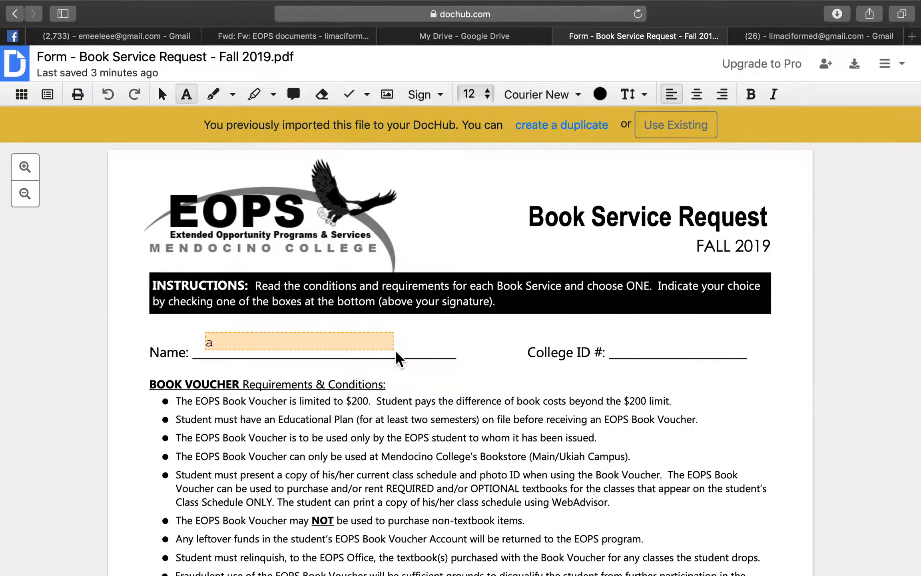
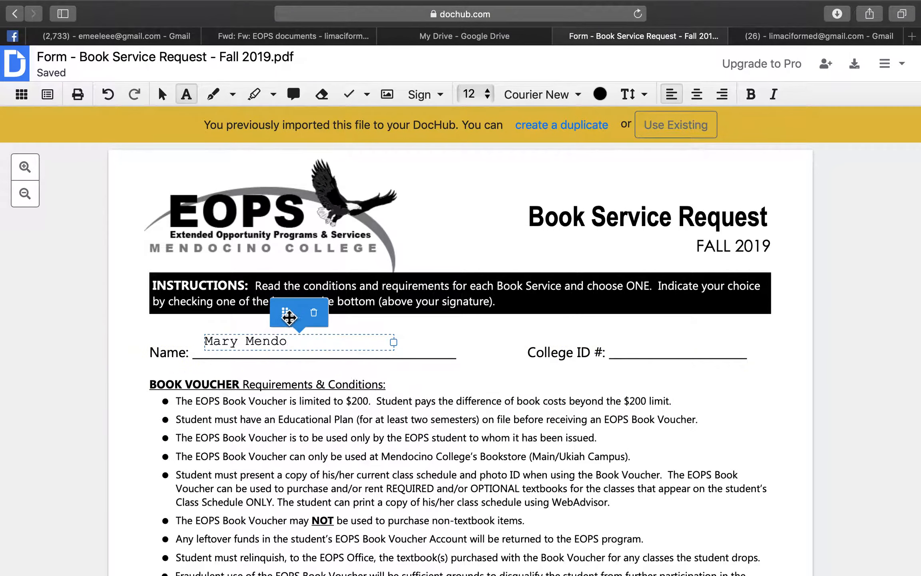
mouse_move(288, 320)
left_mouse_down()
mouse_move(403, 318)
mouse_move(292, 323)
left_mouse_up()
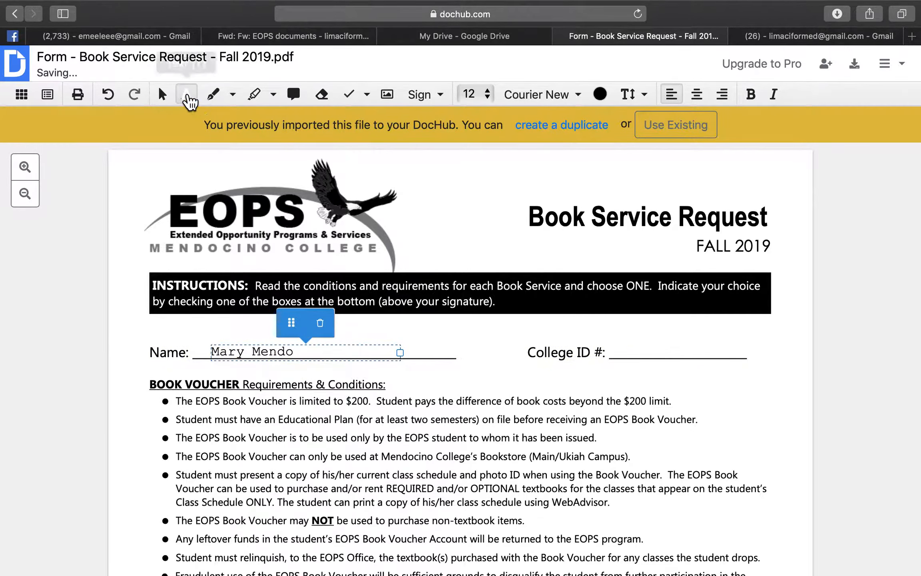
Enter the college ID number on the College ID line in 18-pt Helvetica
left_click(187, 96)
left_click_drag(611, 334, 745, 351)
left_click(487, 95)
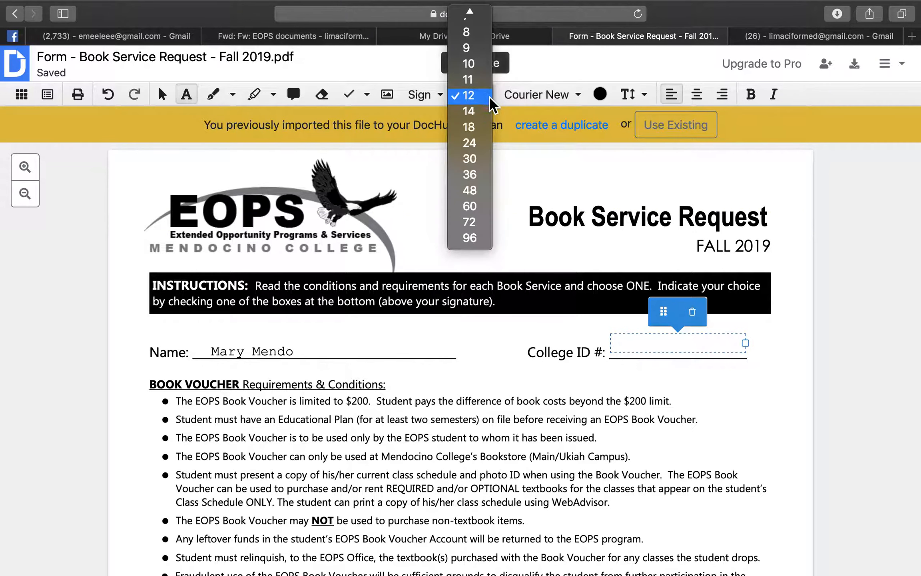
left_click(473, 125)
left_click(578, 94)
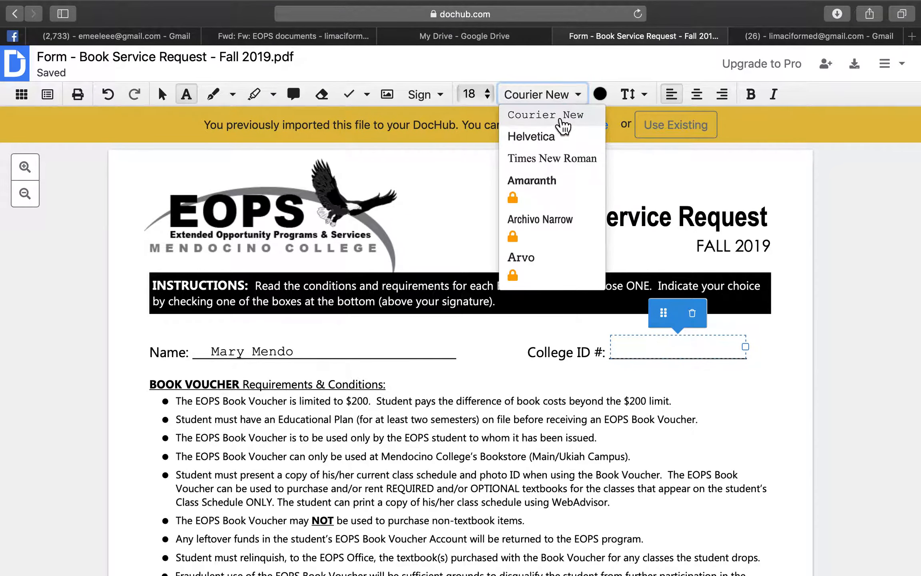
left_click(556, 116)
left_click(563, 100)
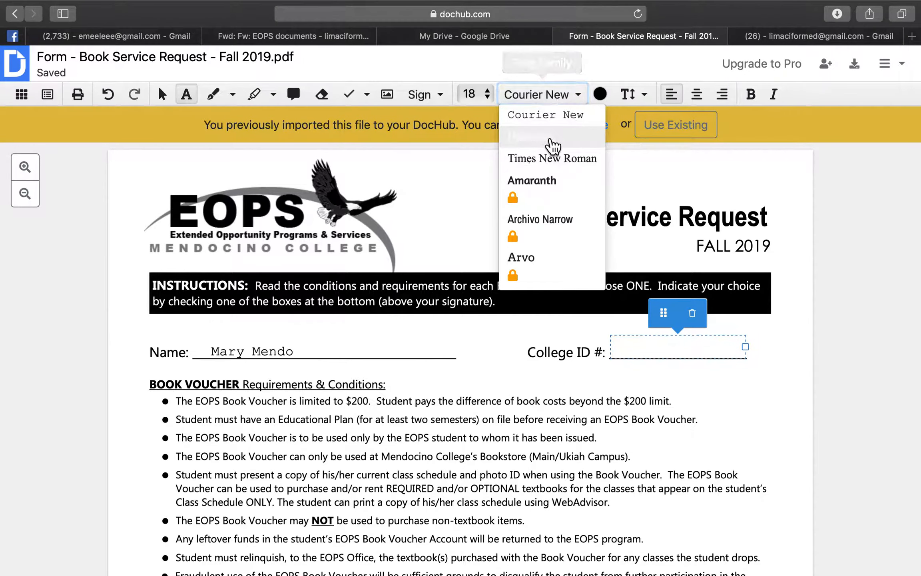
left_click(549, 134)
type("1234567")
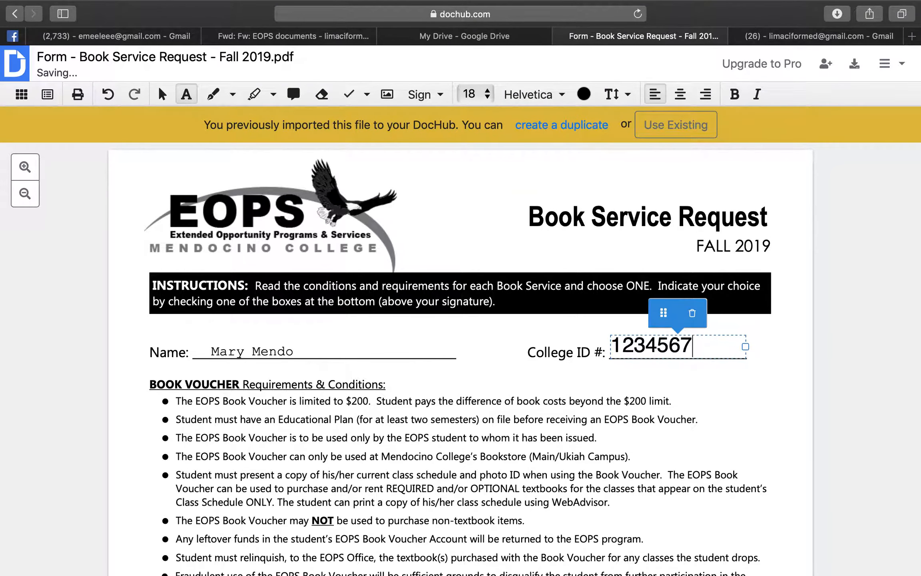
left_click(766, 424)
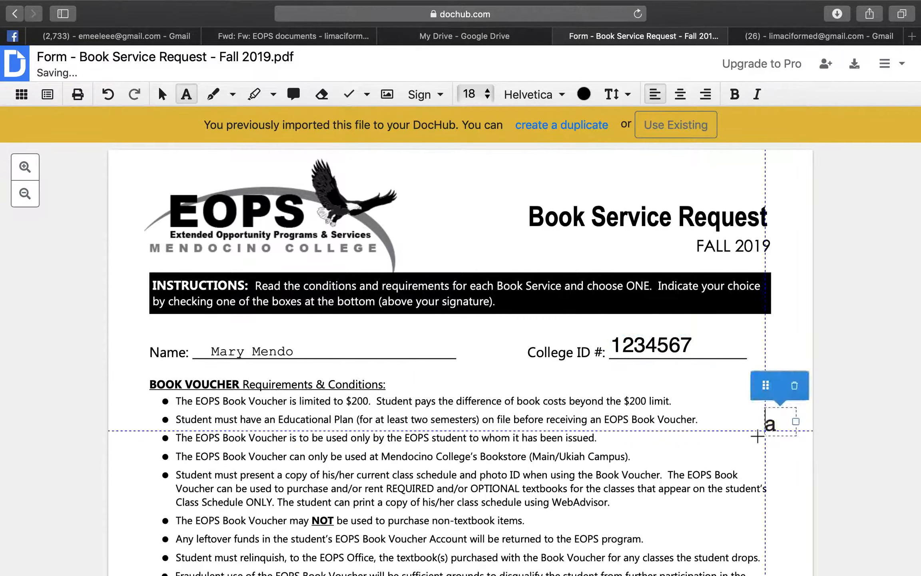
Stamp a checkmark in the $200 EOPS Grant box, then return to the Pointer tool
scroll(606, 430, "down", 5)
scroll(607, 430, "down", 5)
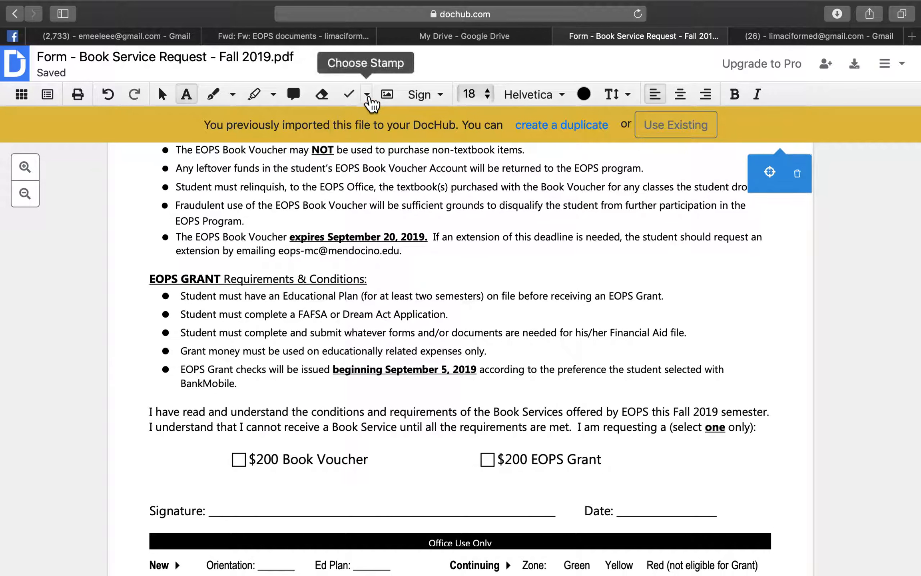
left_click(366, 94)
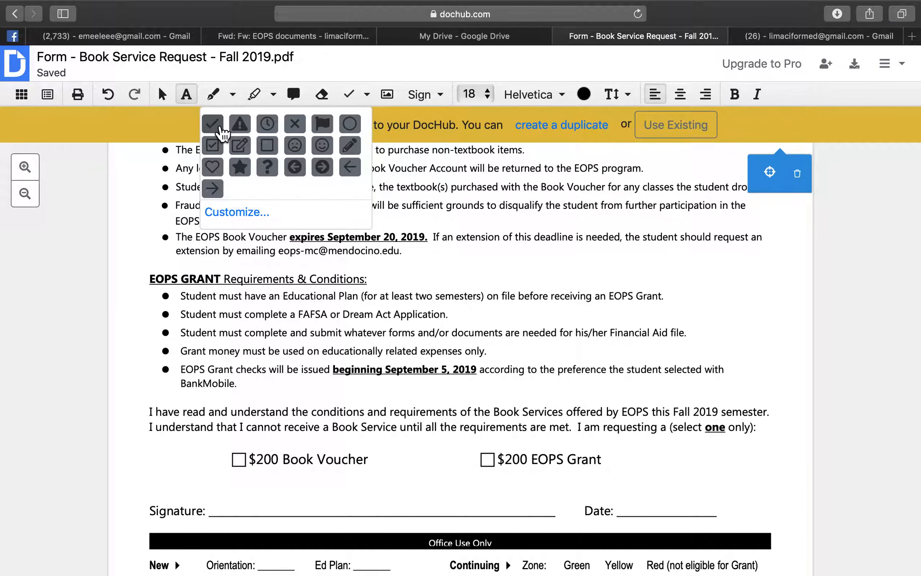
left_click(221, 127)
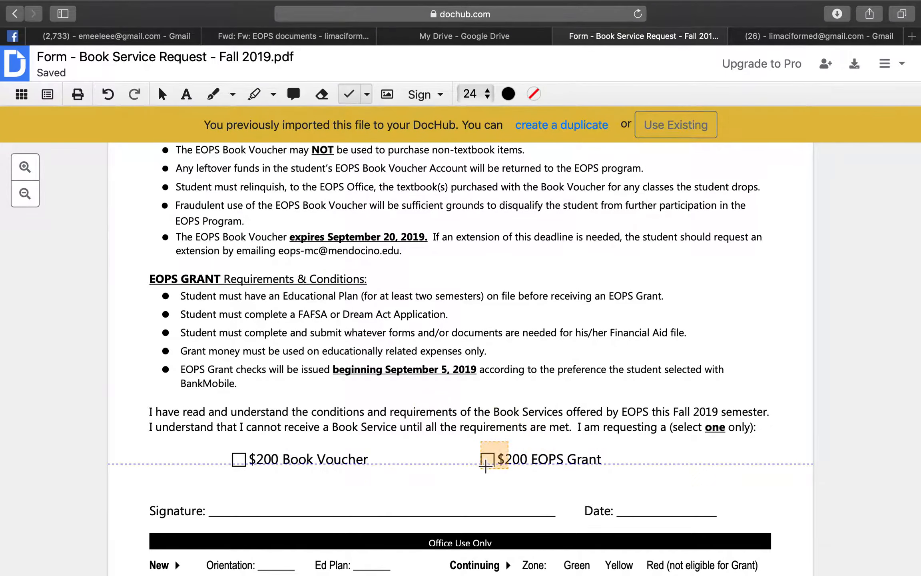
left_click(484, 466)
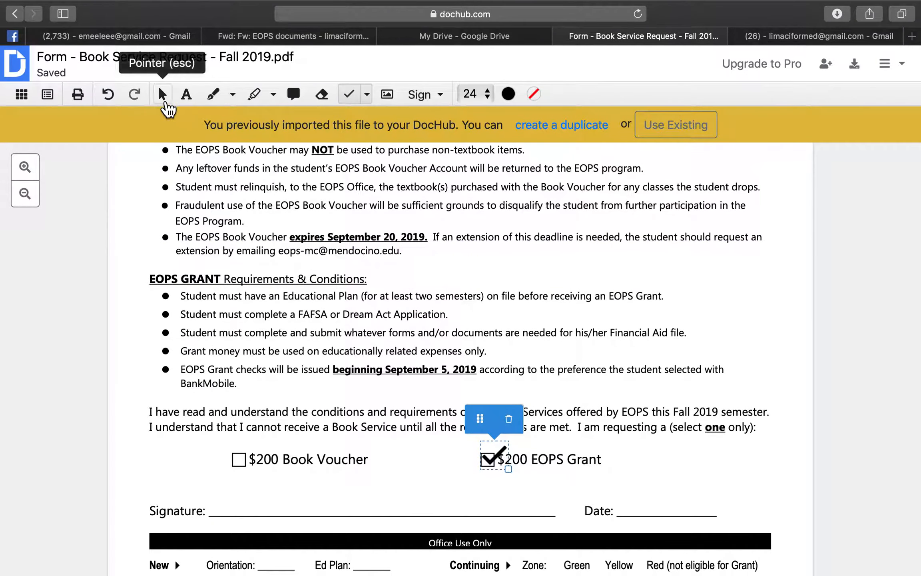
left_click(163, 98)
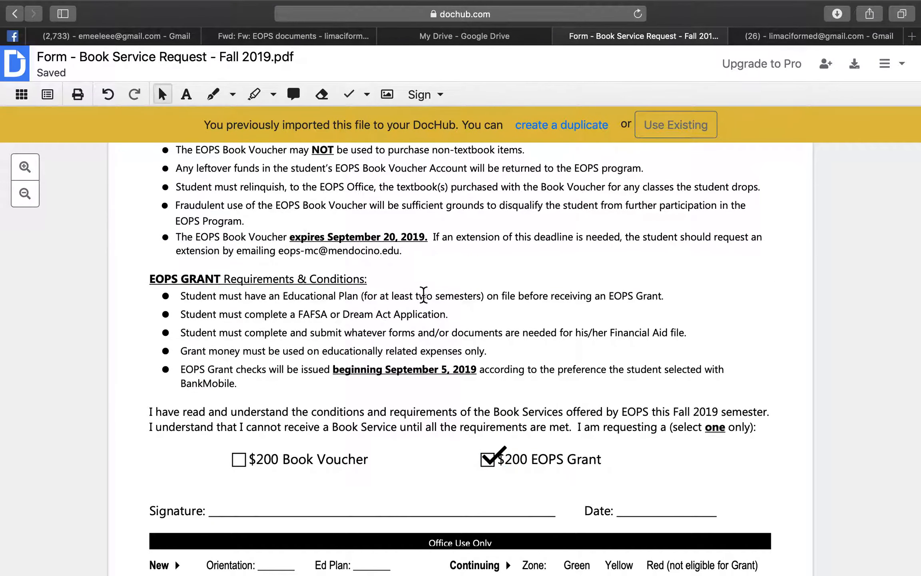
Draw a freehand signature in Create Signatures and save it
scroll(436, 276, "down", 5)
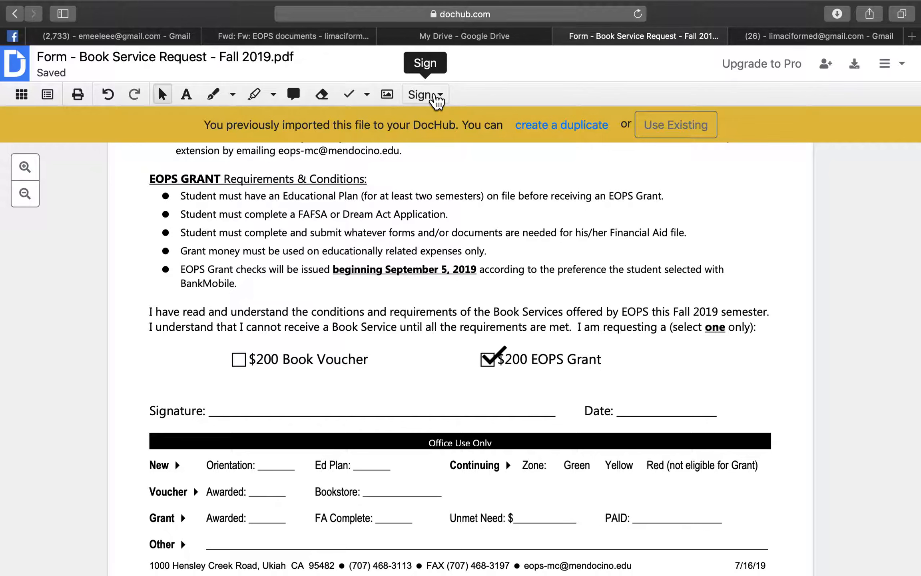
left_click(436, 99)
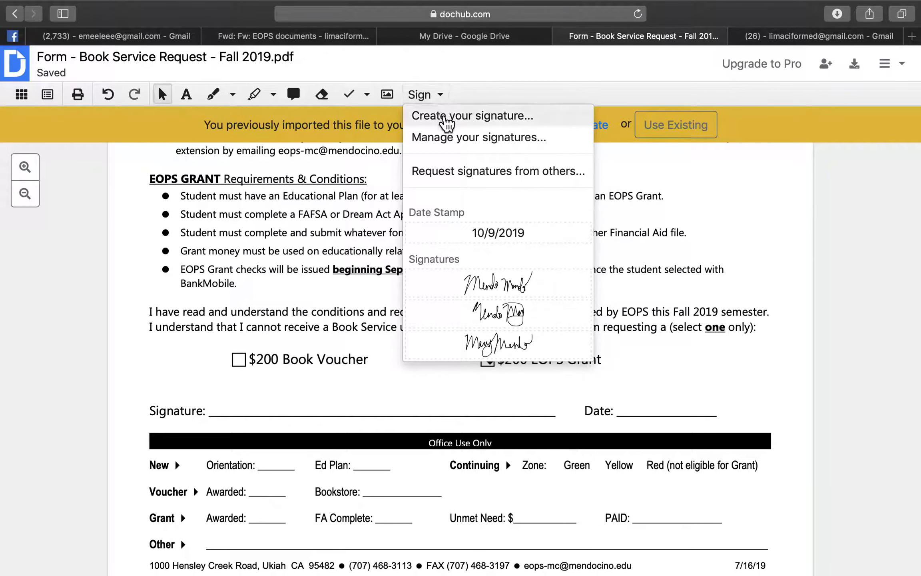
left_click(447, 116)
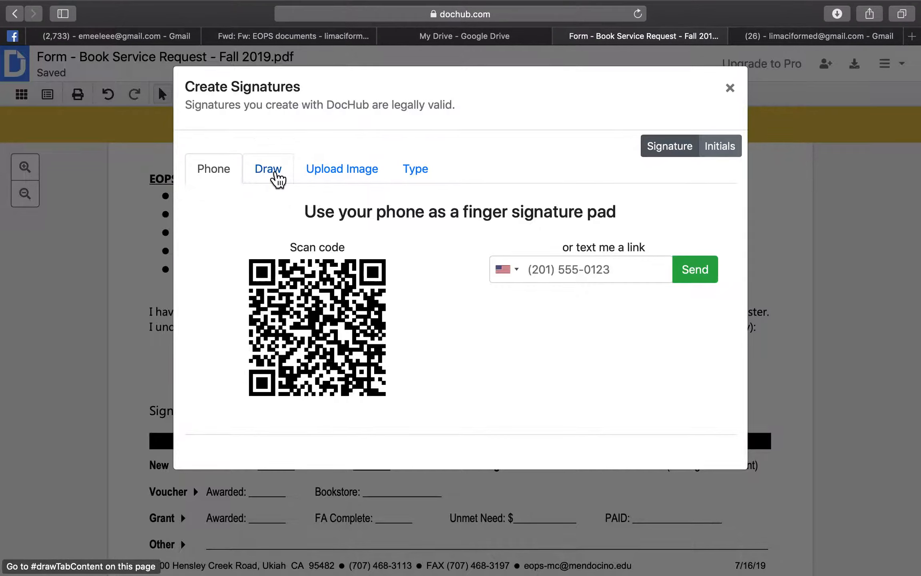
left_click(280, 170)
mouse_move(87, 271)
left_mouse_down()
mouse_move(117, 405)
mouse_move(239, 233)
mouse_move(355, 368)
mouse_move(417, 306)
mouse_move(489, 352)
mouse_move(424, 387)
mouse_move(499, 359)
mouse_move(532, 361)
mouse_move(627, 300)
mouse_move(681, 330)
mouse_move(689, 364)
mouse_move(723, 327)
mouse_move(774, 374)
mouse_move(848, 261)
left_mouse_up()
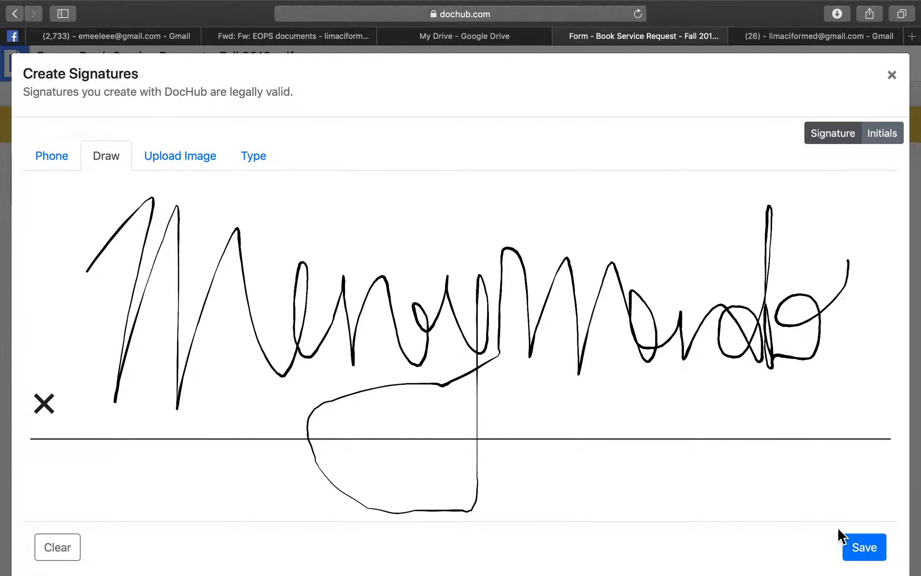
left_click(878, 553)
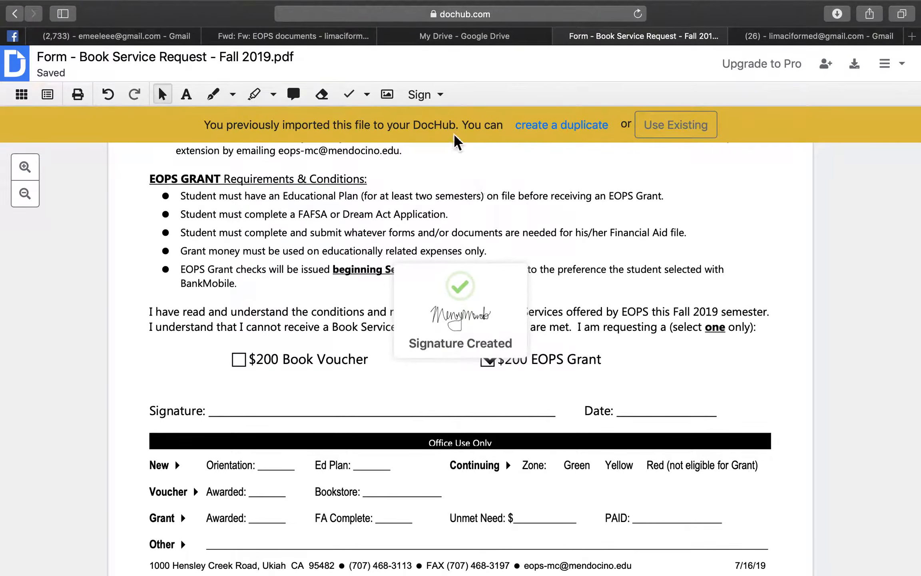
Place the signature on the Signature line, enlarge it to about 200 px, and nudge it right
left_click(432, 97)
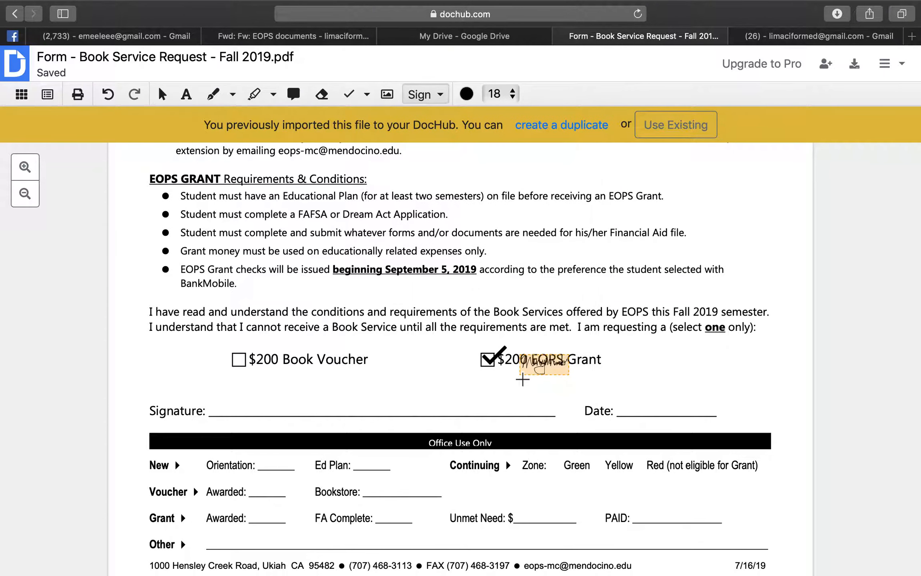
left_click(238, 416)
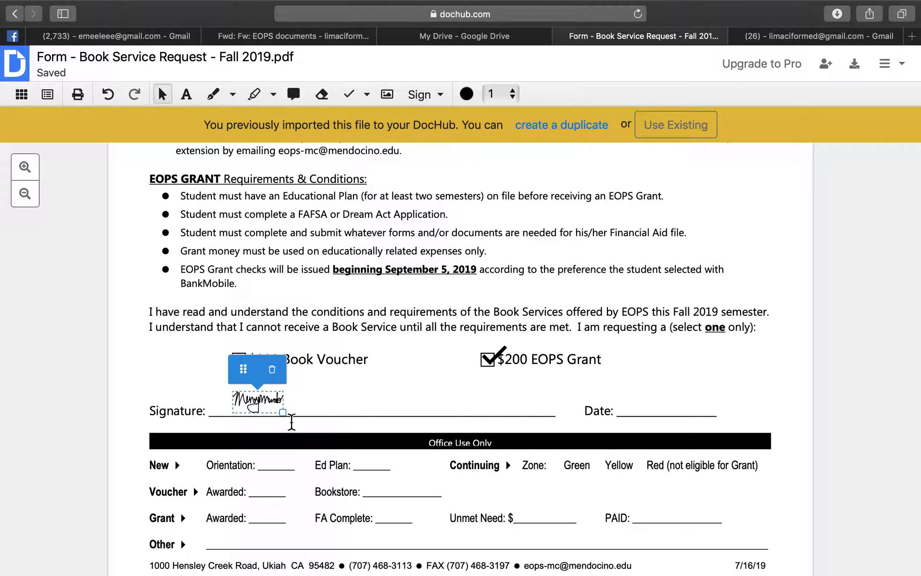
left_click(283, 412)
left_click_drag(283, 412, 478, 439)
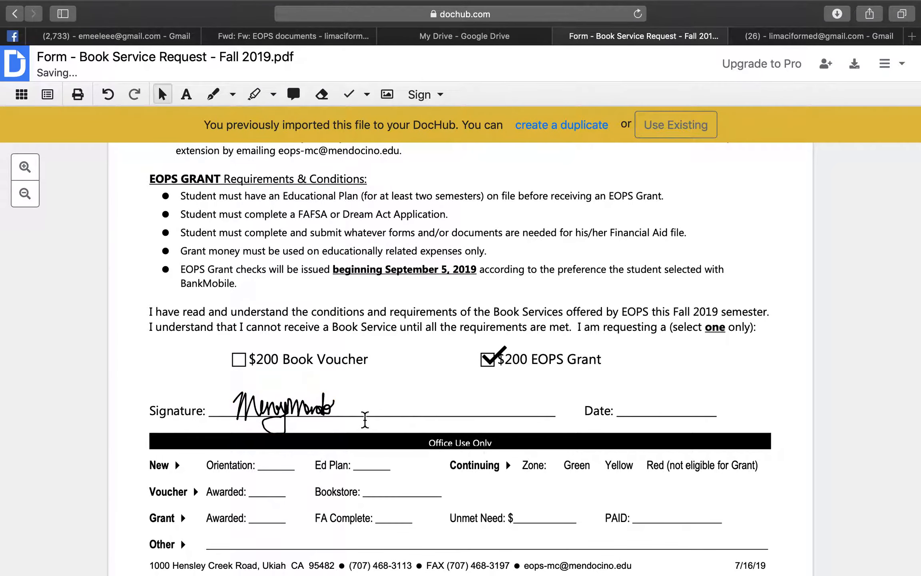
right_click(288, 405)
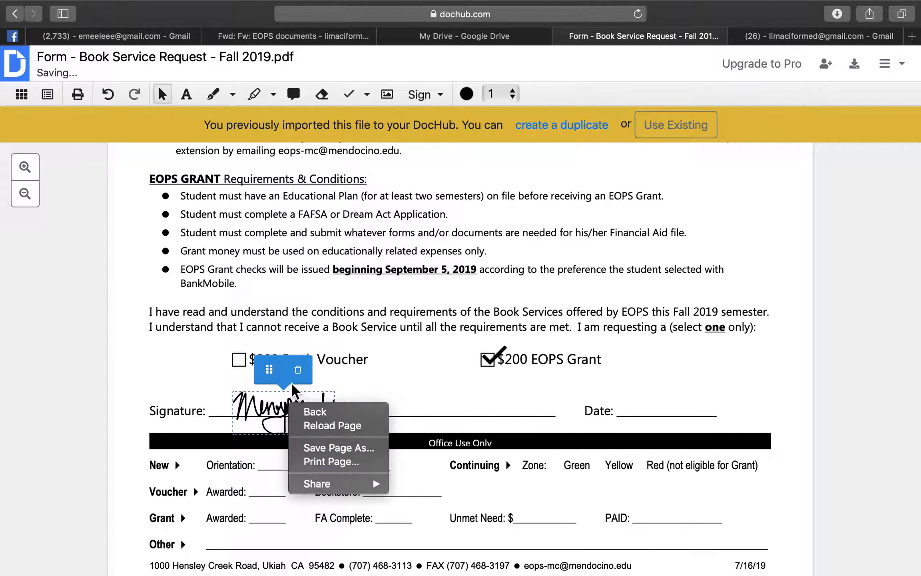
left_click(269, 369)
left_click_drag(271, 370, 290, 368)
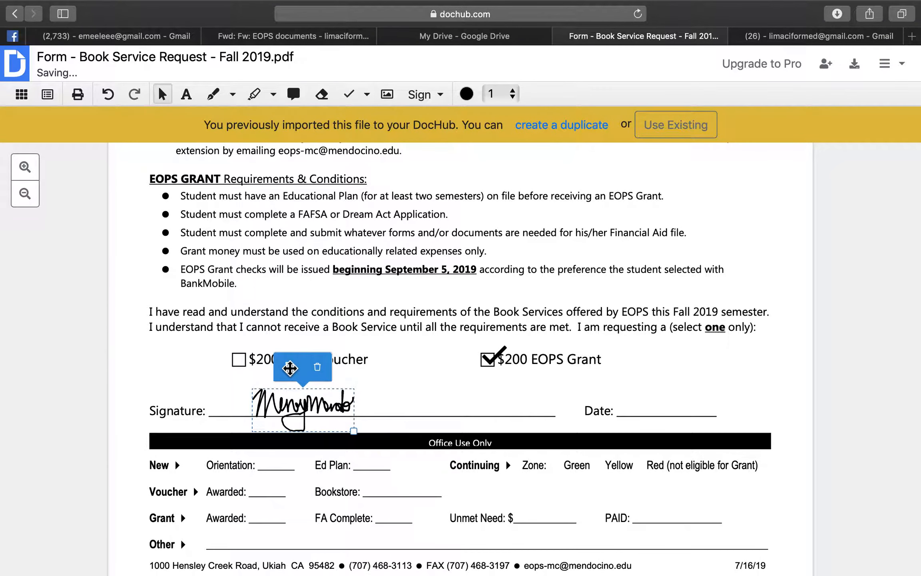
left_click(456, 377)
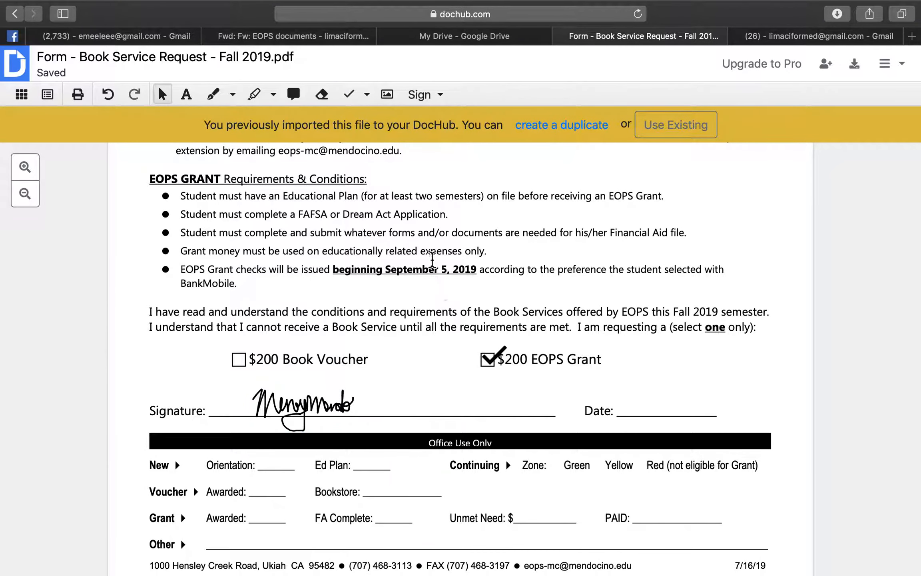
scroll(421, 204, "up", 5)
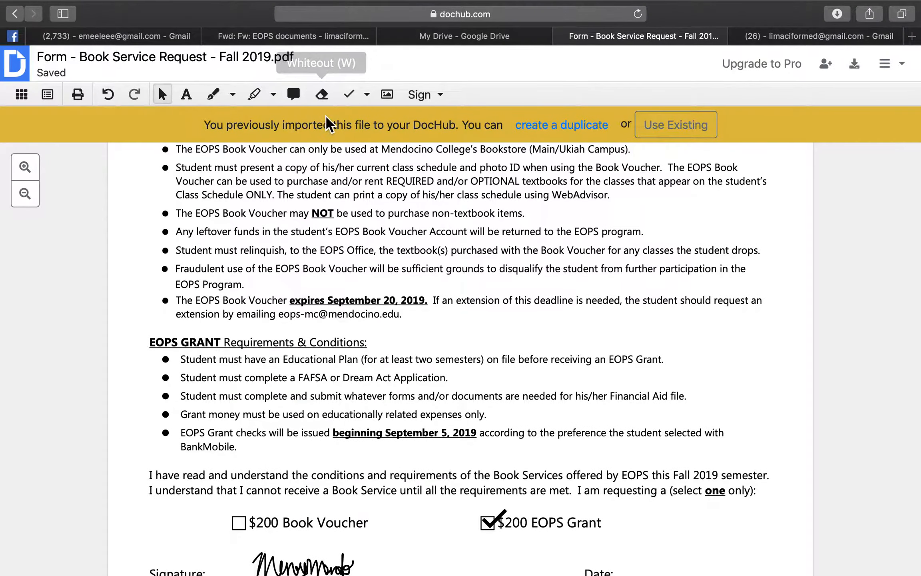
Cover the EOPS GRANT Requirements & Conditions section with a whiteout box
left_click(323, 96)
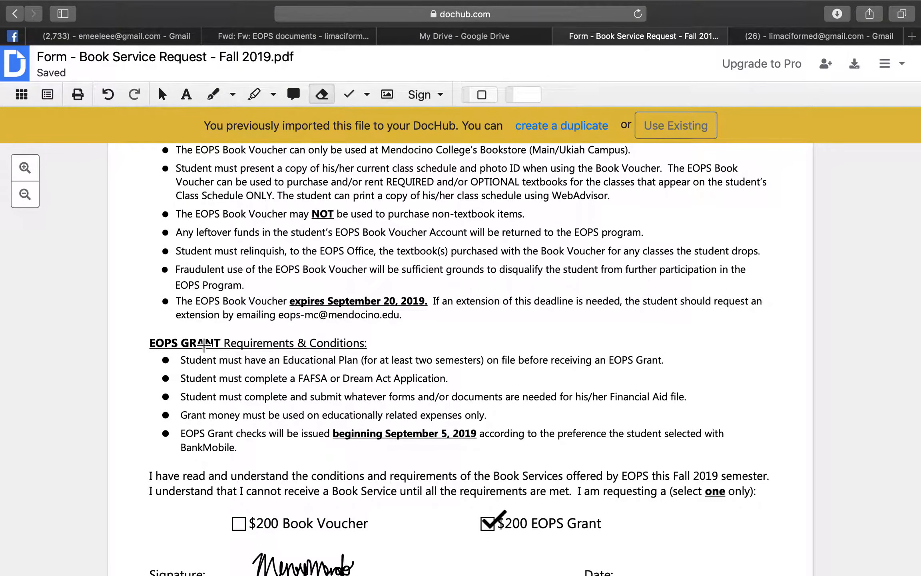
left_click_drag(139, 328, 756, 465)
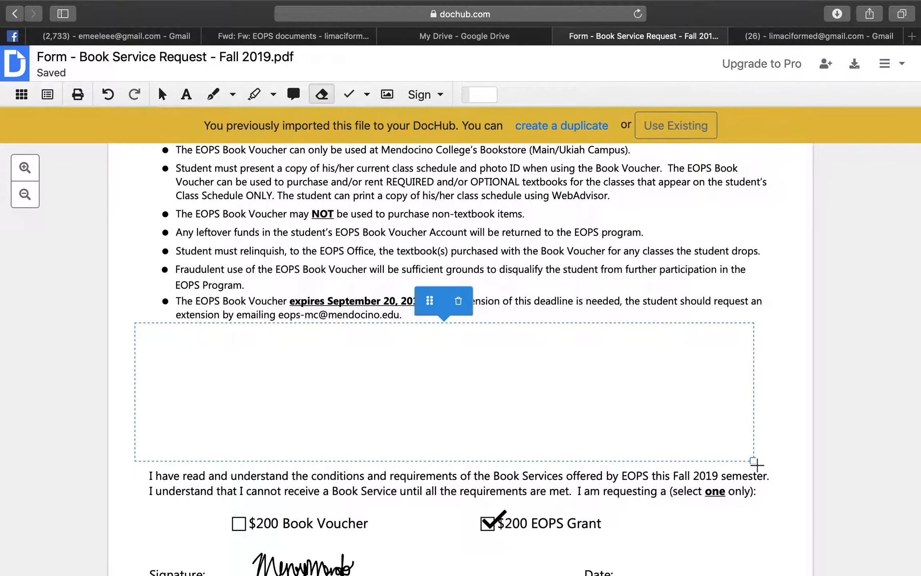
left_click(792, 337)
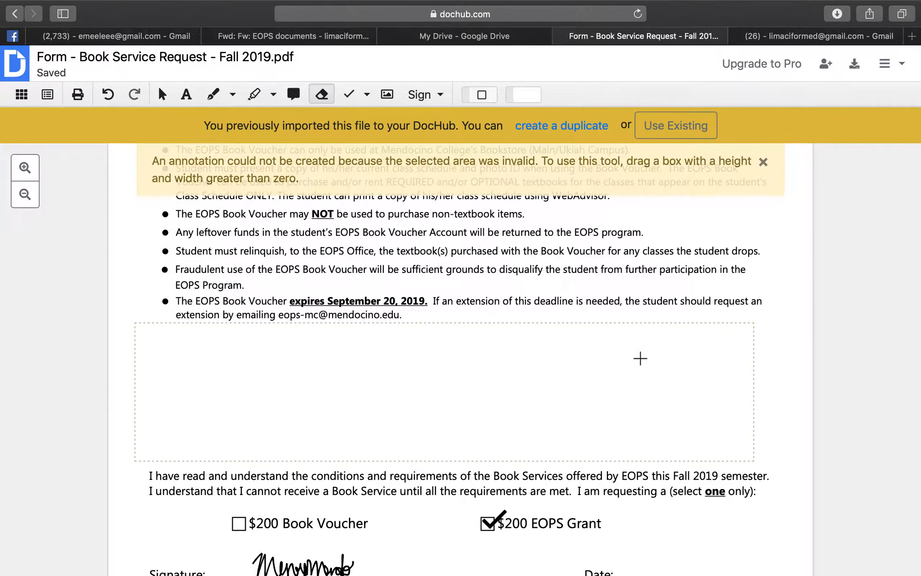
scroll(639, 358, "up", 3)
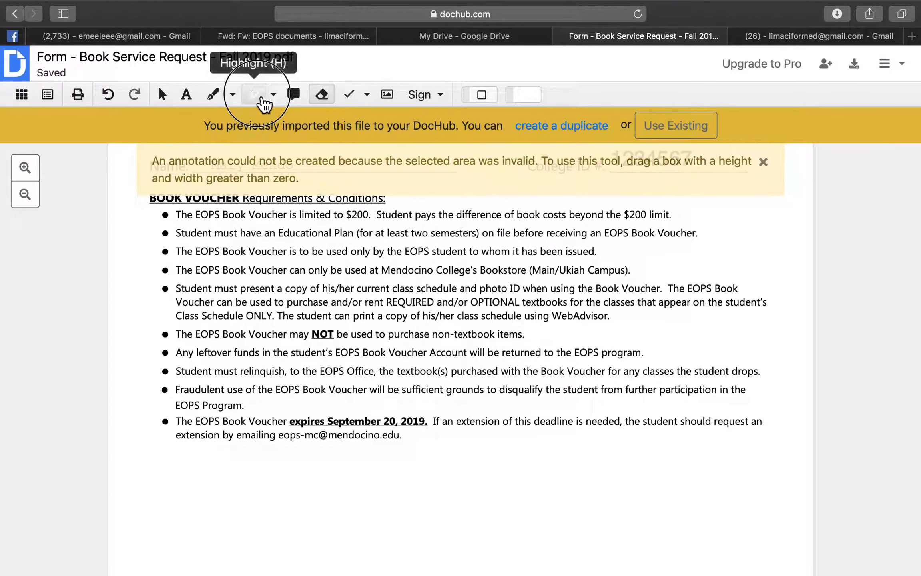
left_click(260, 98)
Highlight the BOOK VOUCHER heading and first bullet in orange (#FC6522)
left_click(273, 96)
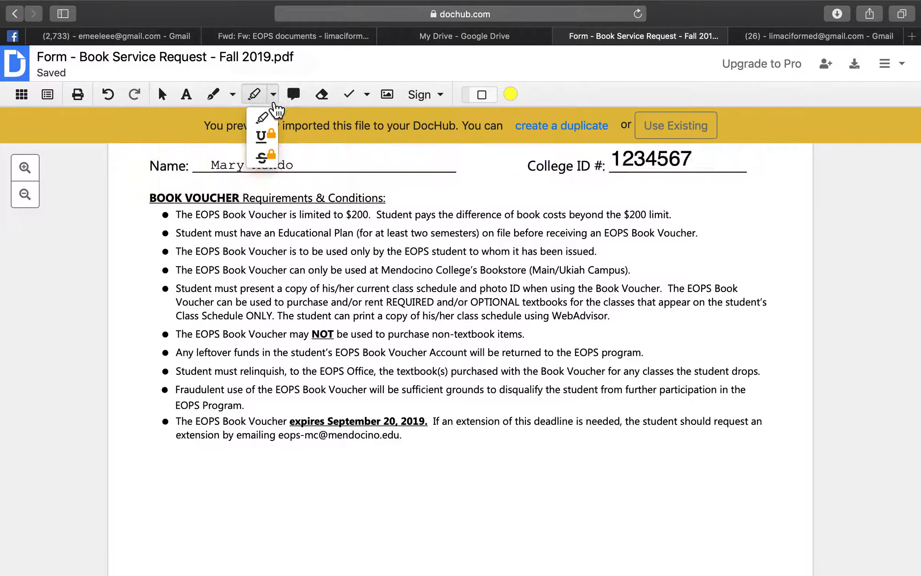
left_click(518, 93)
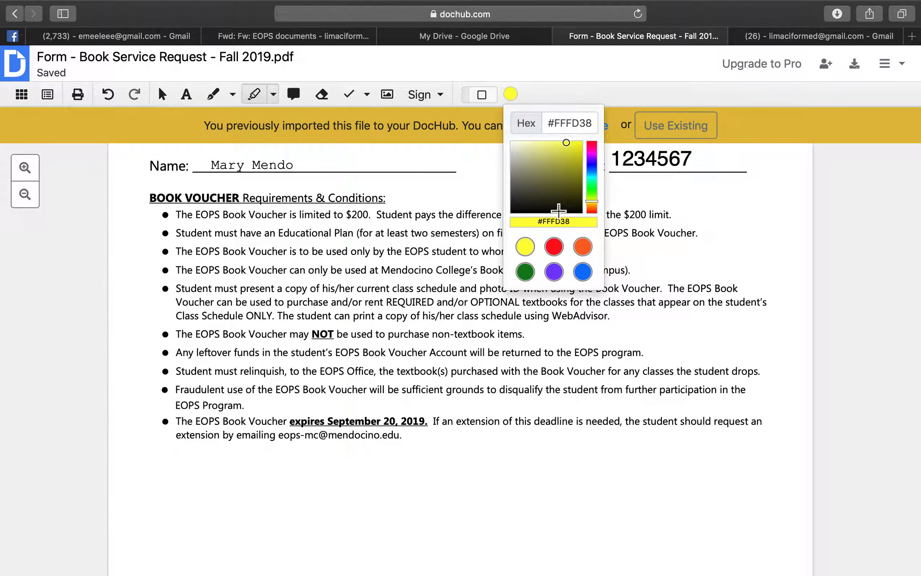
left_click(582, 247)
left_click_drag(143, 181, 403, 217)
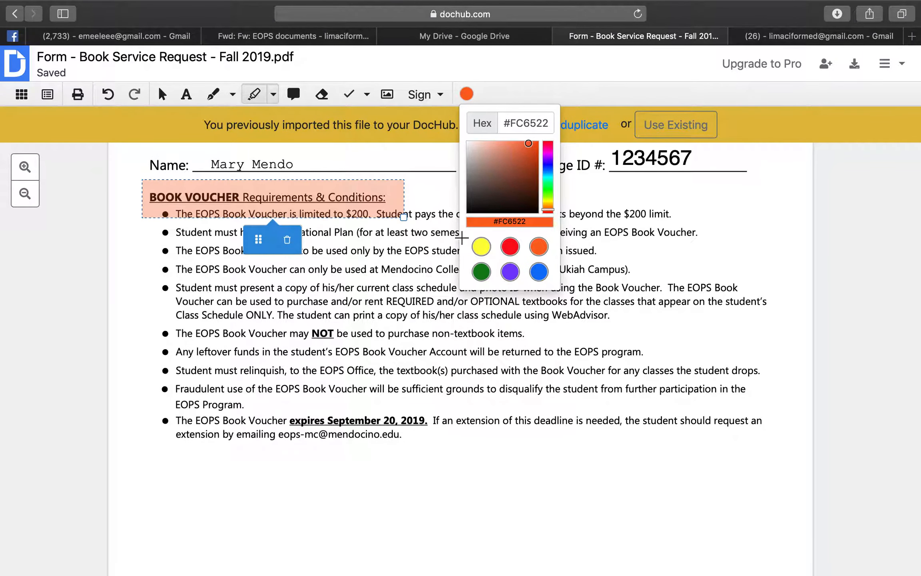
left_click(462, 238)
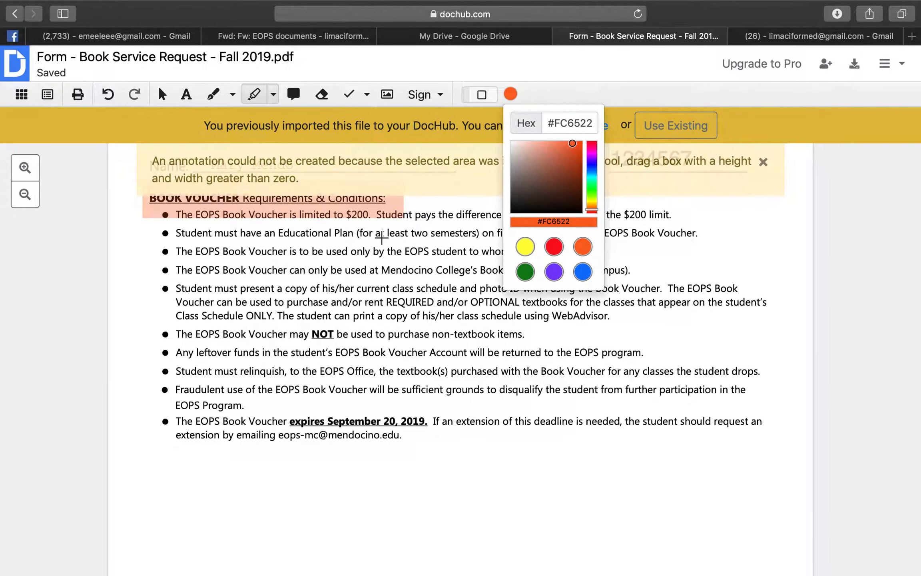
Draw two blue freehand pen loops across the bullet list
left_click(225, 99)
mouse_move(586, 237)
left_mouse_down()
mouse_move(664, 303)
mouse_move(537, 310)
left_mouse_up()
left_click_drag(509, 261, 497, 279)
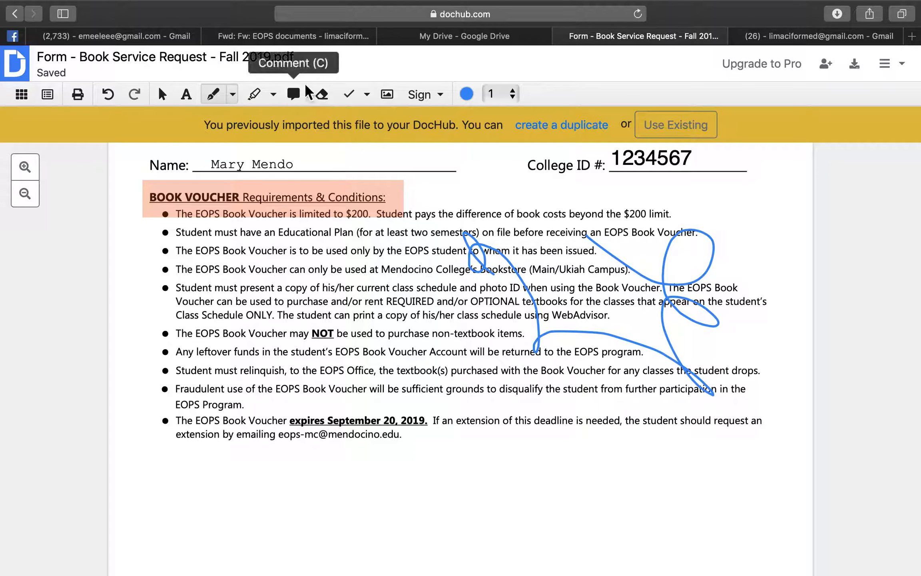
scroll(495, 300, "up", 4)
scroll(495, 299, "down", 3)
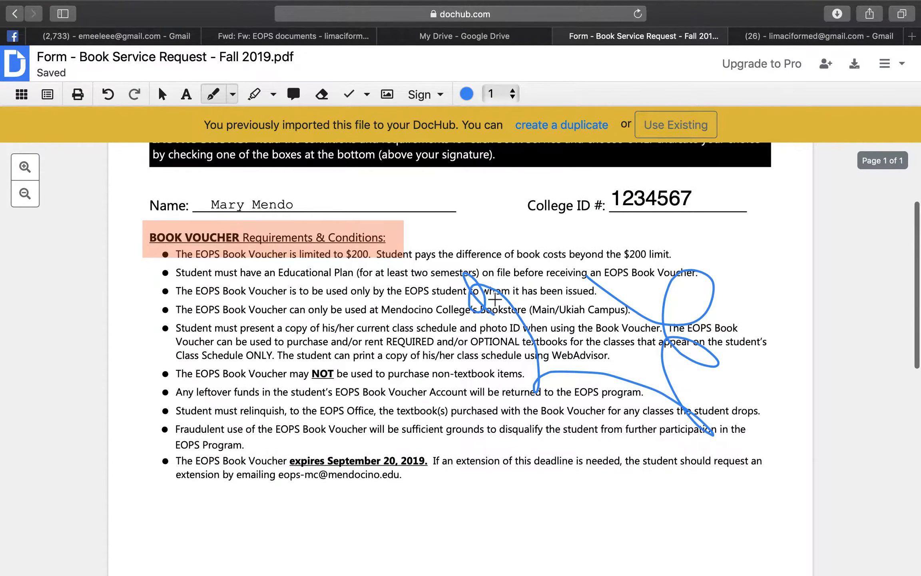
scroll(494, 299, "down", 5)
scroll(494, 299, "up", 7)
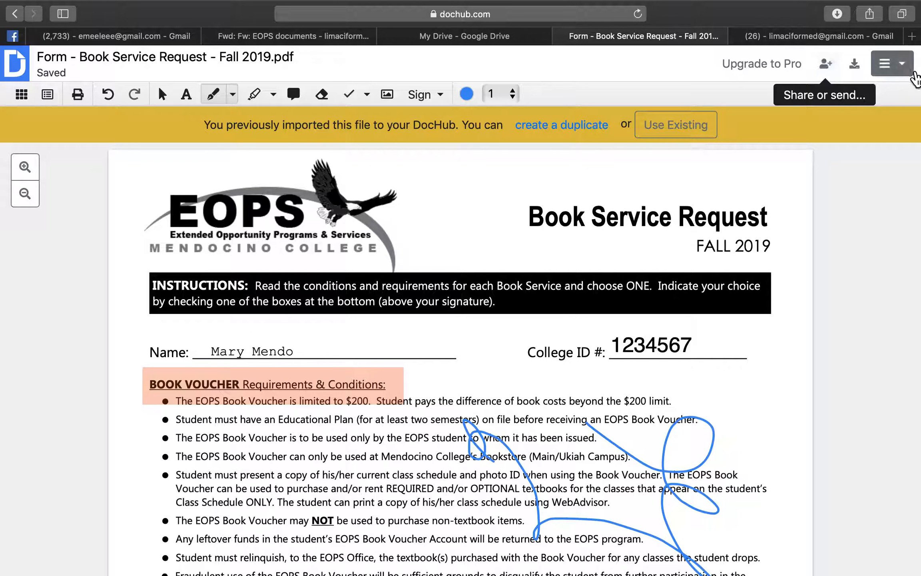
Download the marked-up form to the computer and open the PDF from Safari's downloads
left_click(890, 63)
mouse_move(861, 104)
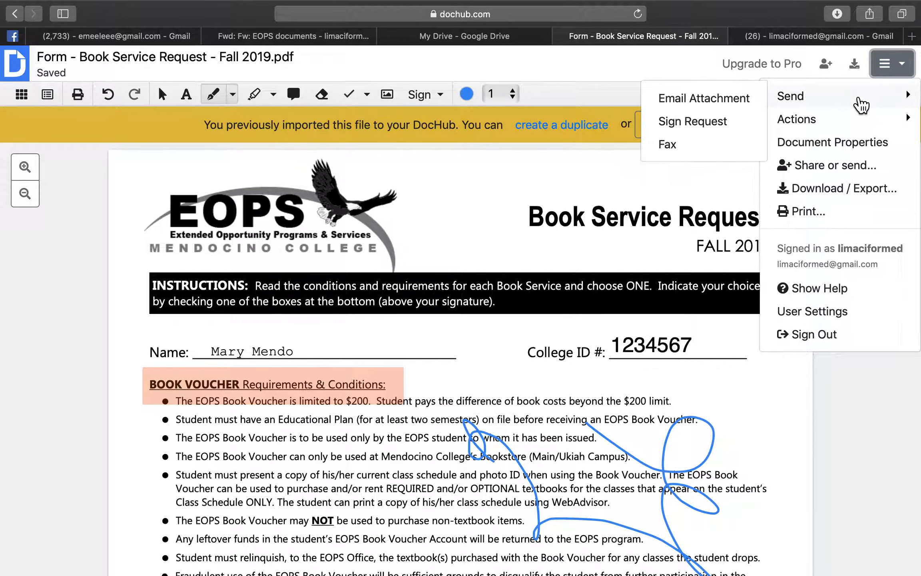
left_click(855, 64)
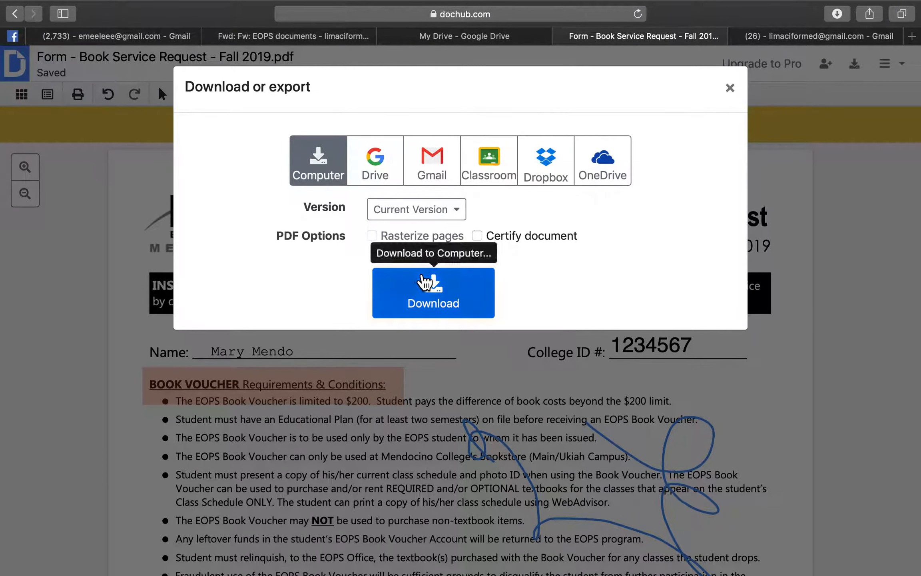
left_click(456, 296)
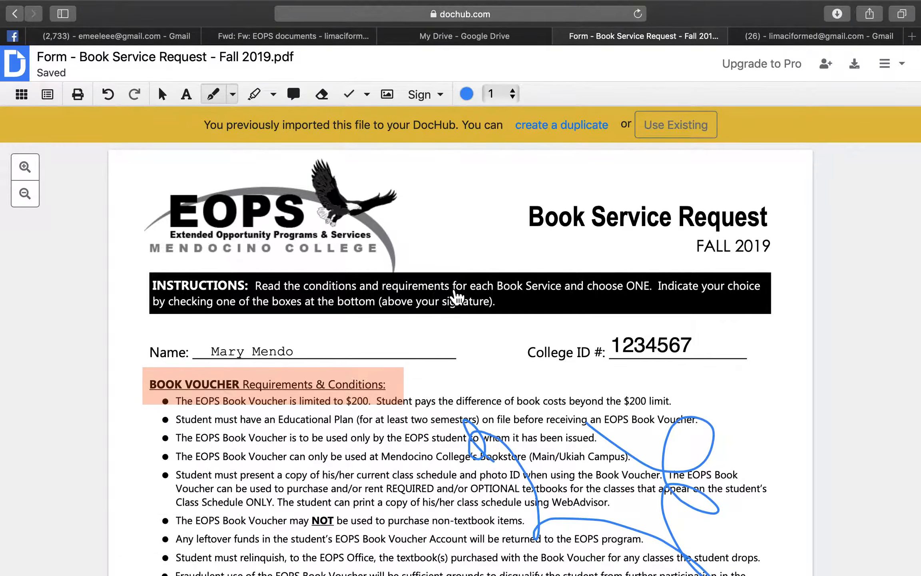
left_click(836, 13)
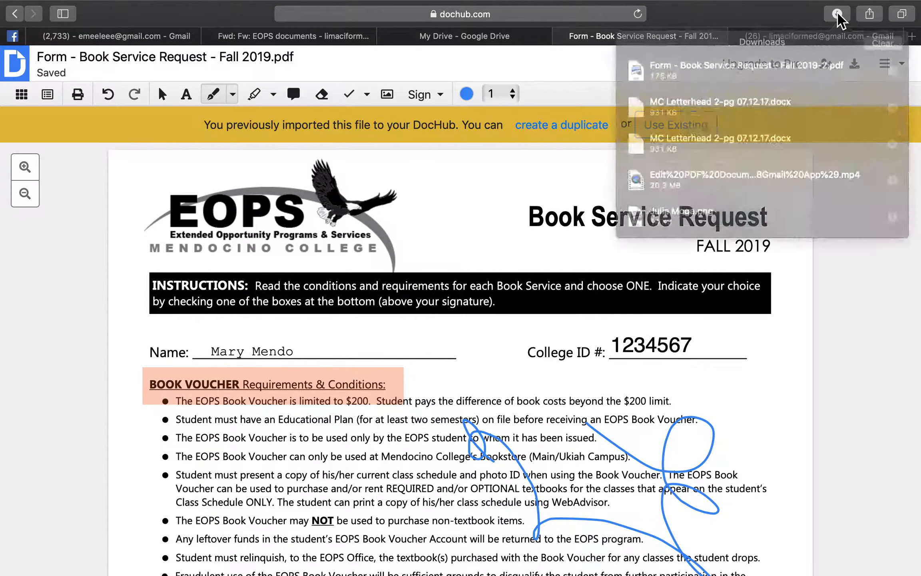
double_click(692, 71)
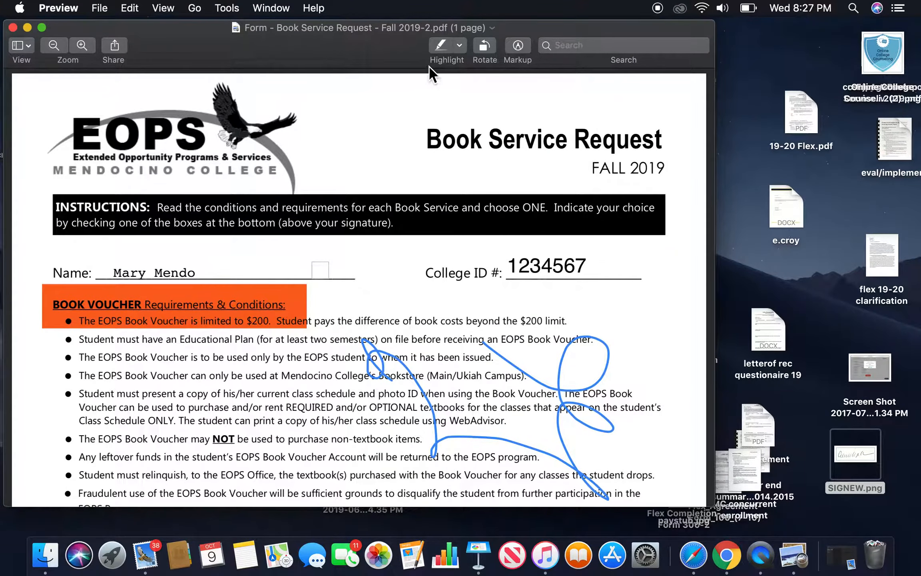
Change the PDF's location in Preview from Downloads to Desktop — iCloud
left_click(492, 28)
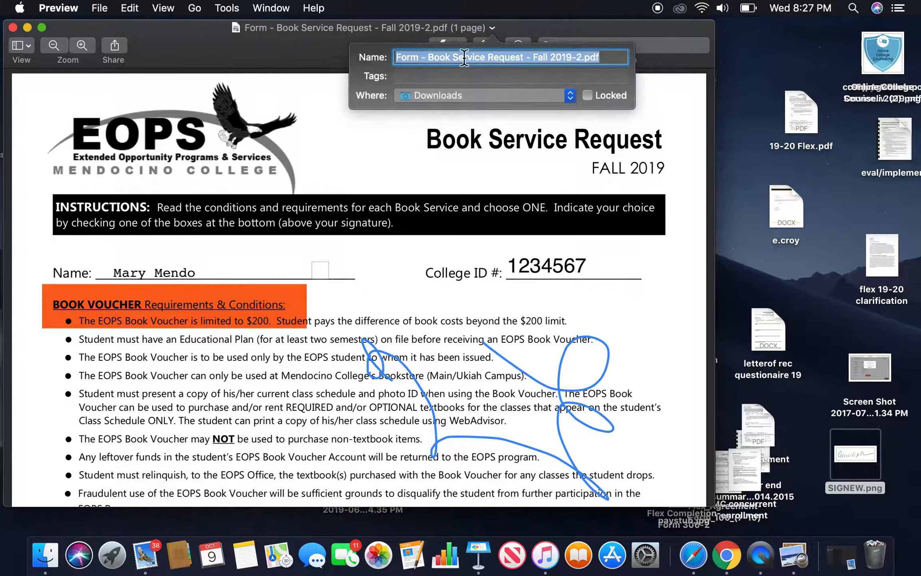
left_click(459, 98)
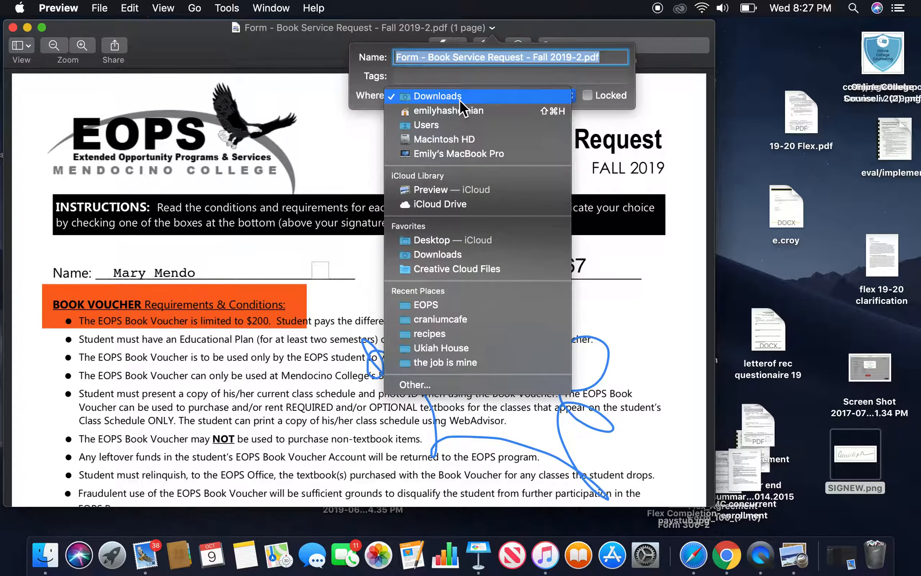
left_click(437, 239)
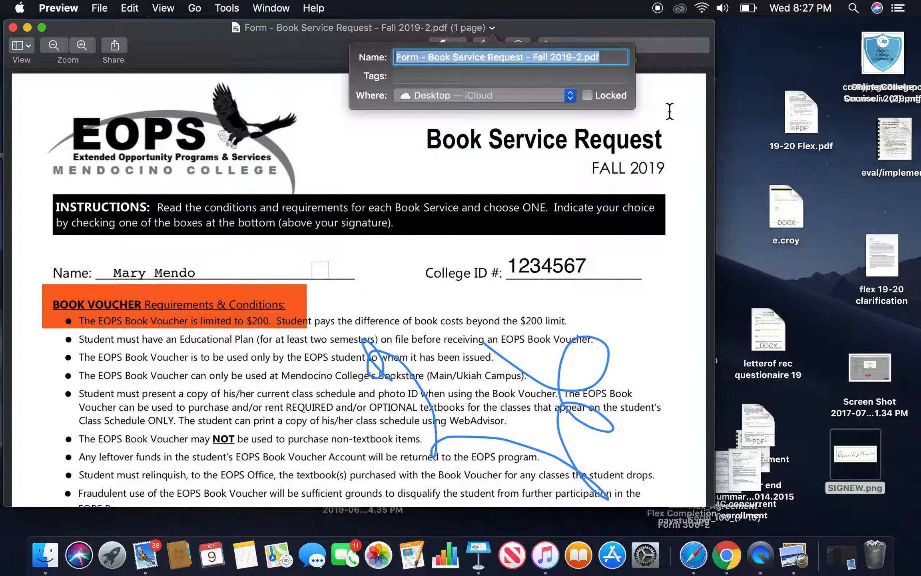